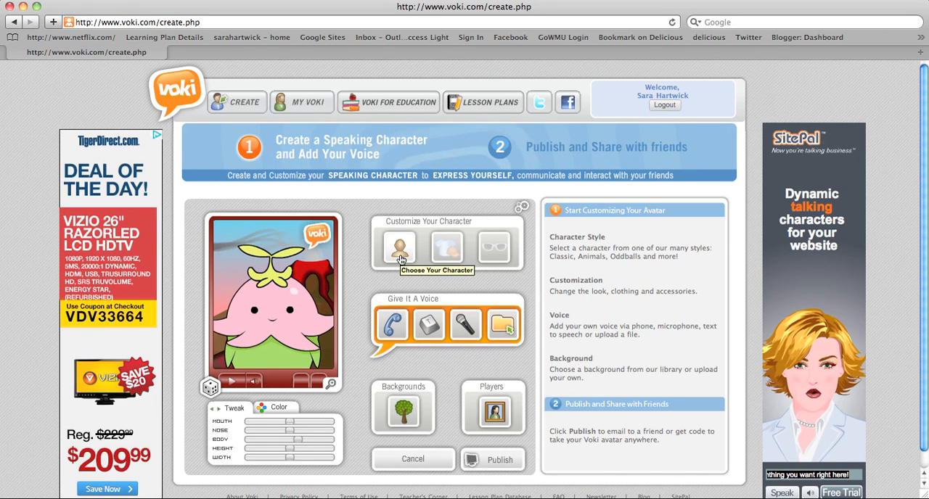
Step: Choose the dark-haired woman with tied-back hair from the Classic style as the avatar's character
click(400, 254)
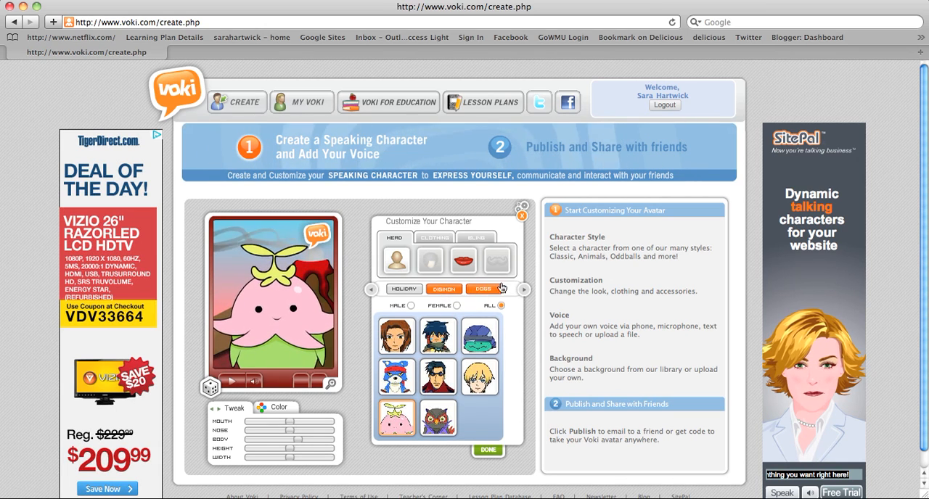
click(523, 289)
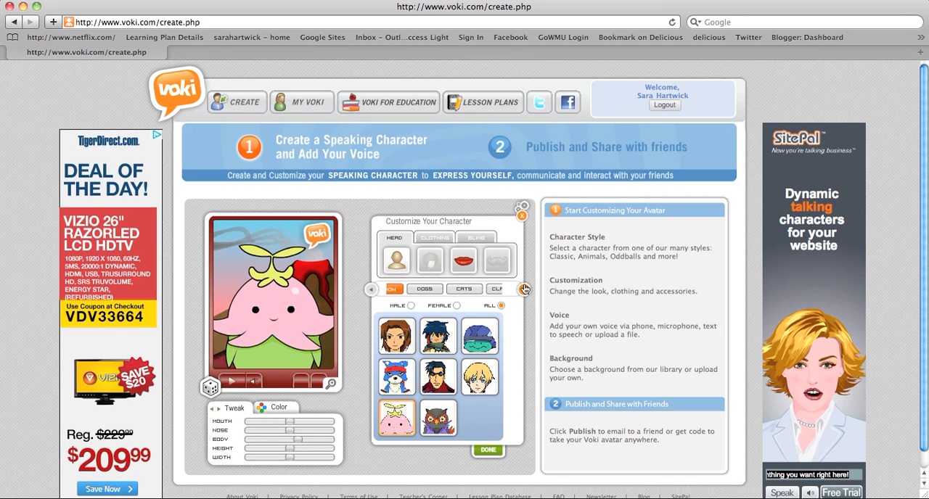
click(523, 289)
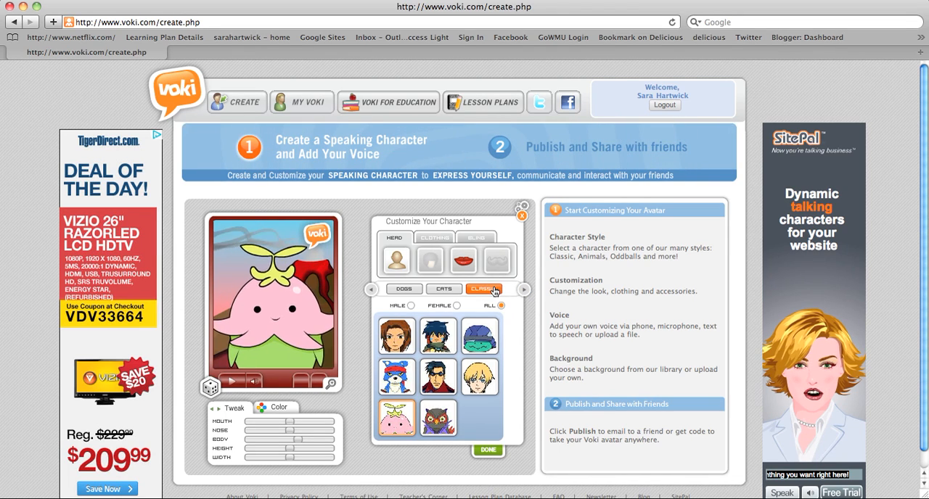
click(495, 291)
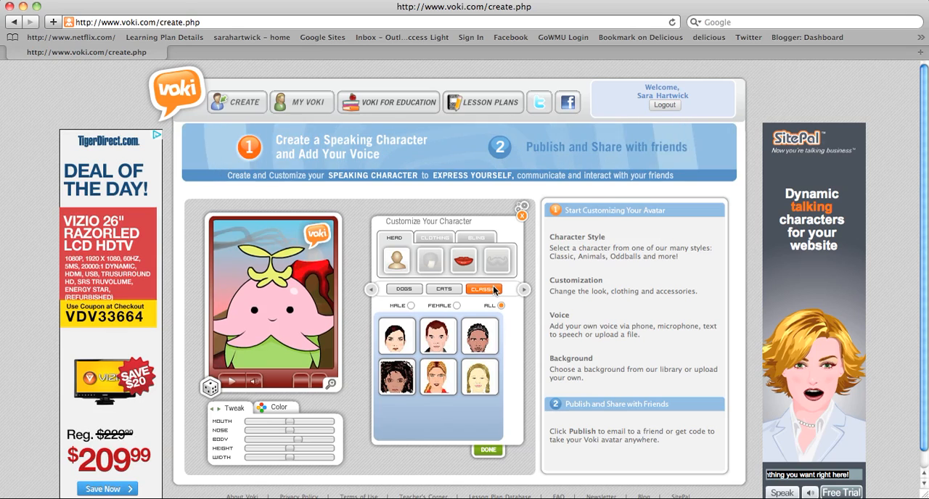
click(402, 335)
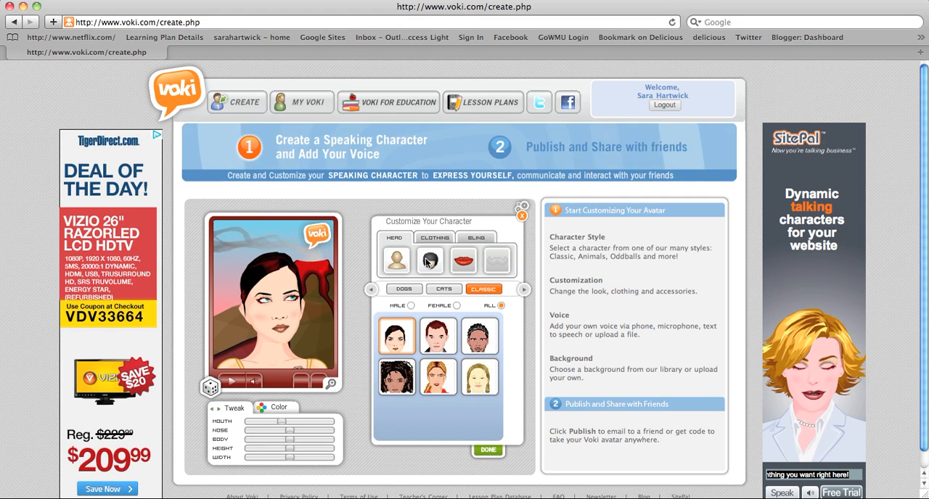
Step: Give the character the long black hairstyle and the pink mouth
click(428, 260)
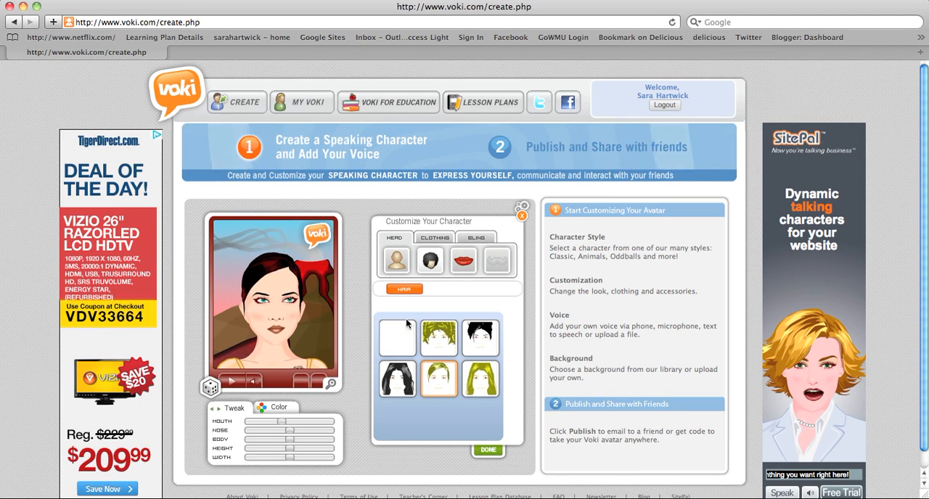
click(403, 378)
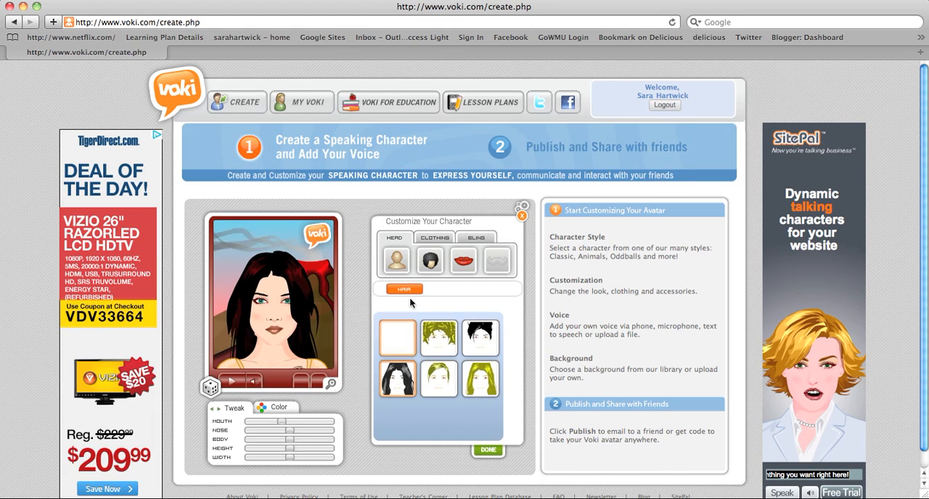
click(463, 269)
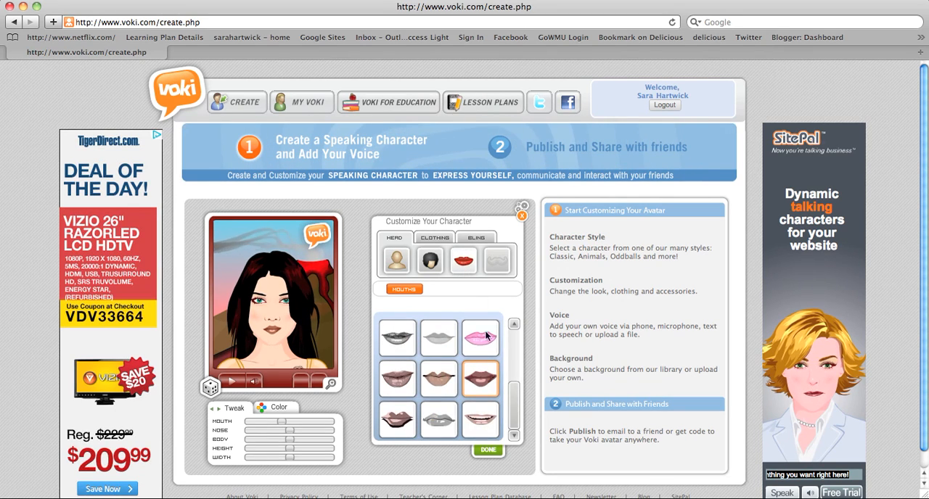
click(482, 339)
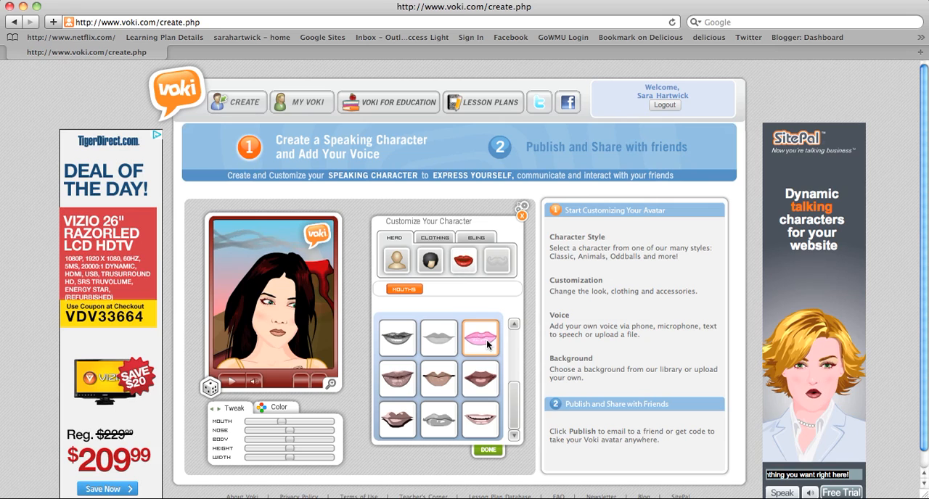
Step: Dress the character in the pink and blue winged outfit from the Costumes clothing category
click(433, 238)
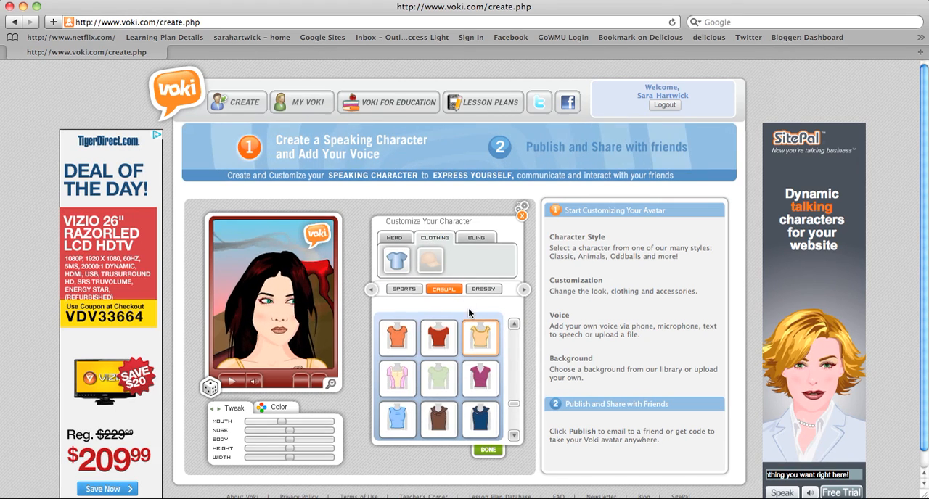
click(523, 291)
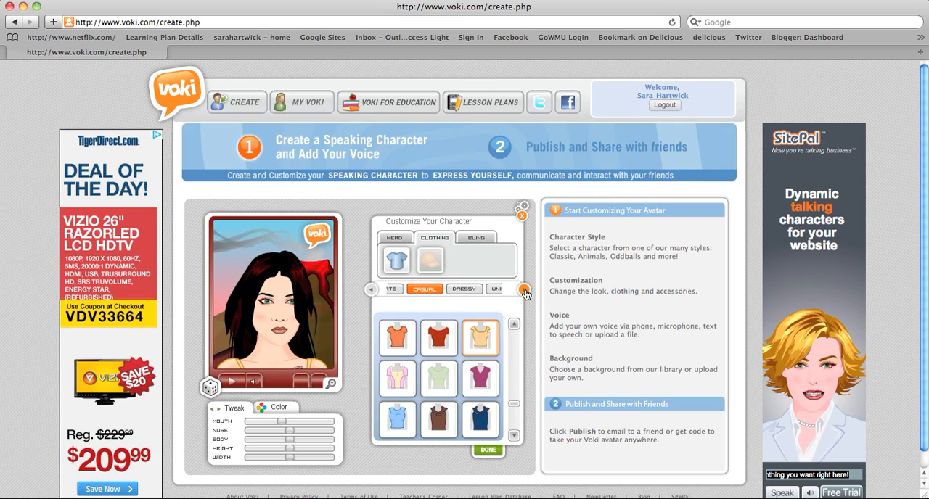
click(523, 291)
click(524, 291)
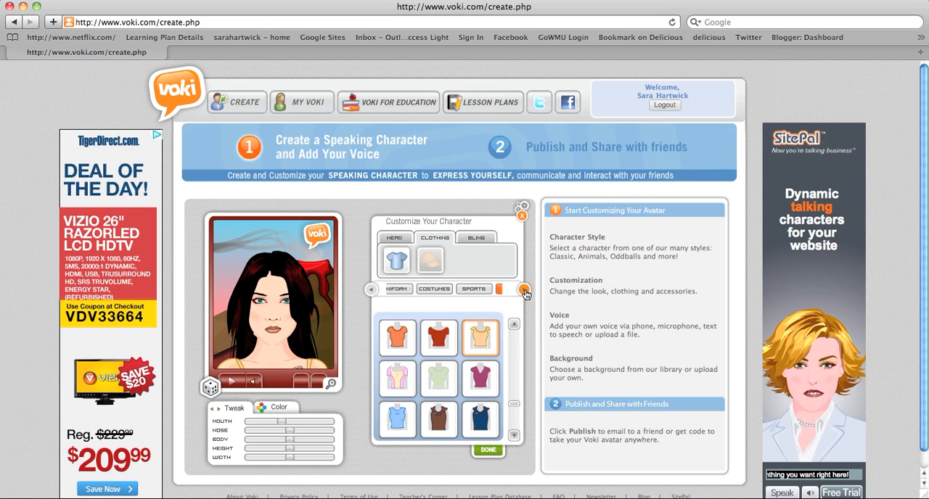
click(523, 291)
click(399, 291)
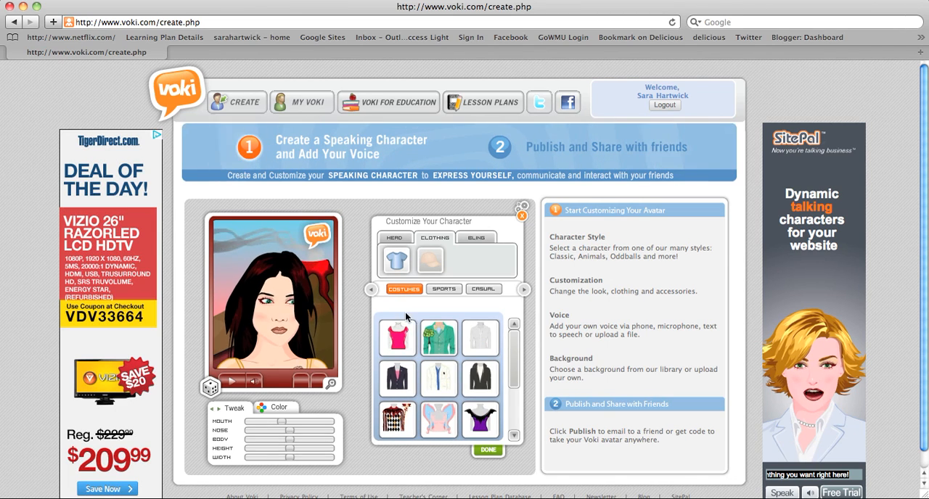
right_click(440, 402)
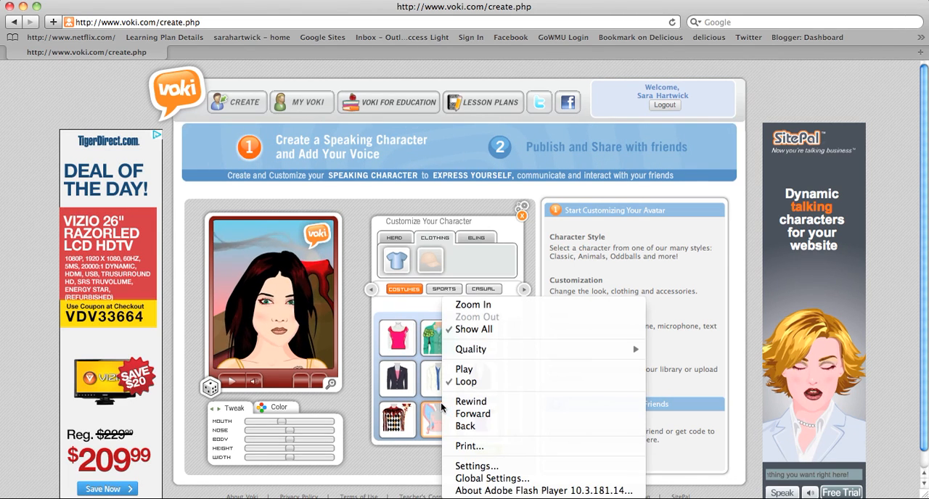
click(436, 411)
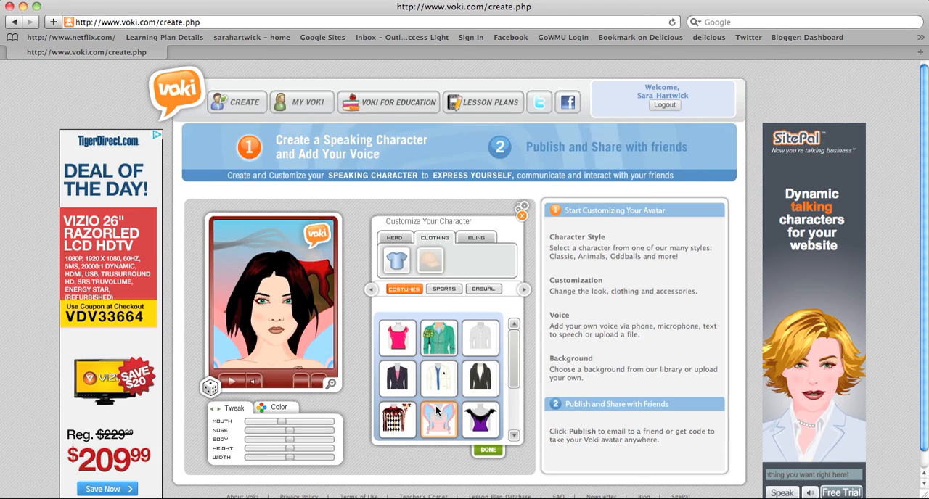
Step: Add the purple cat-eye glasses and the red beaded necklace with an orange pendant, finishing the character customization
click(476, 239)
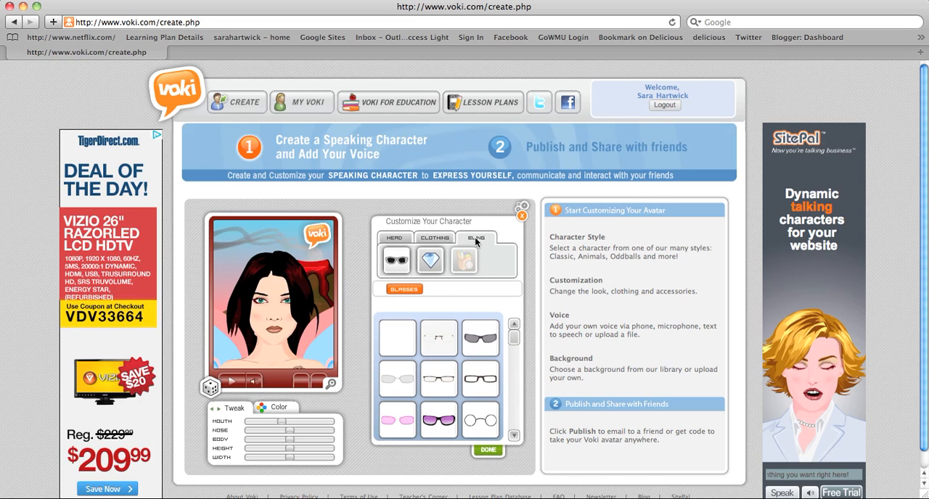
click(514, 435)
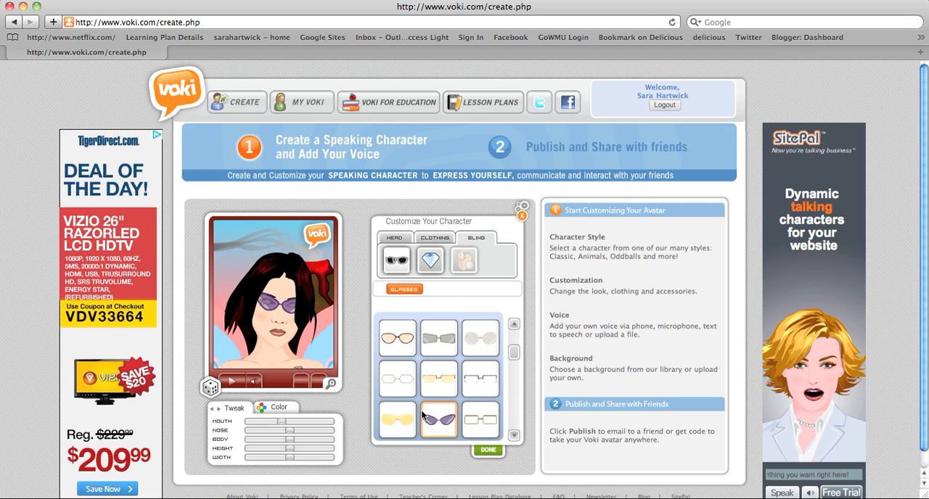
click(430, 261)
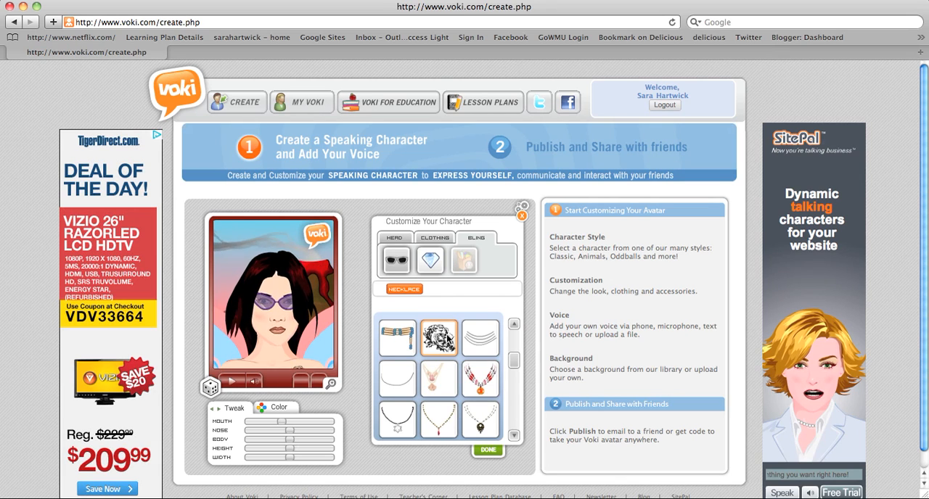
click(491, 372)
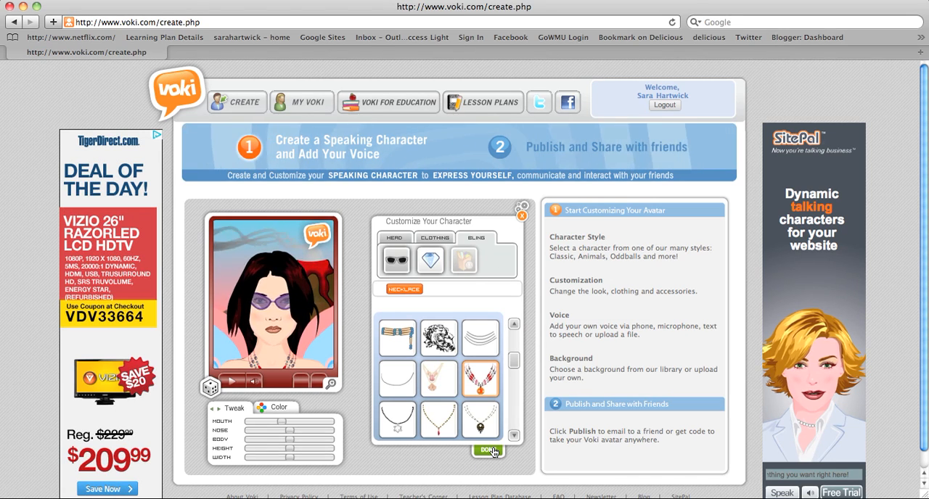
click(489, 451)
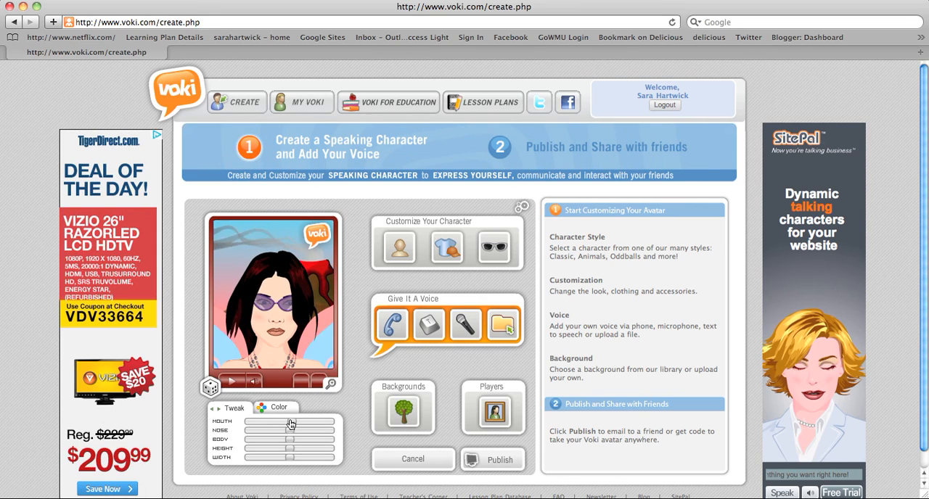
Step: Tweak the character's proportions, enlarging the mouth and reducing the nose and body
drag(291, 432, 275, 434)
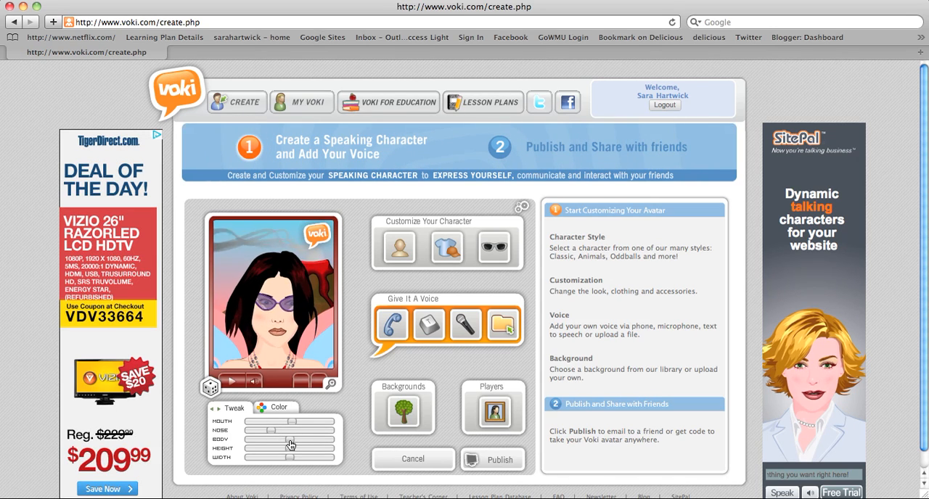
mouse_move(290, 443)
mouse_down()
mouse_move(270, 441)
mouse_move(301, 452)
mouse_up()
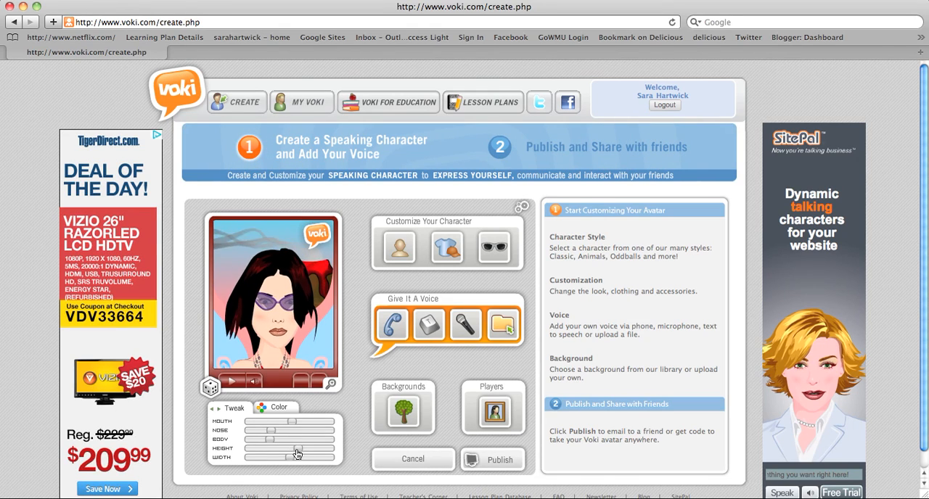
Step: Recolor the character's mouth light purple and look through the make-up and eye color options
click(291, 410)
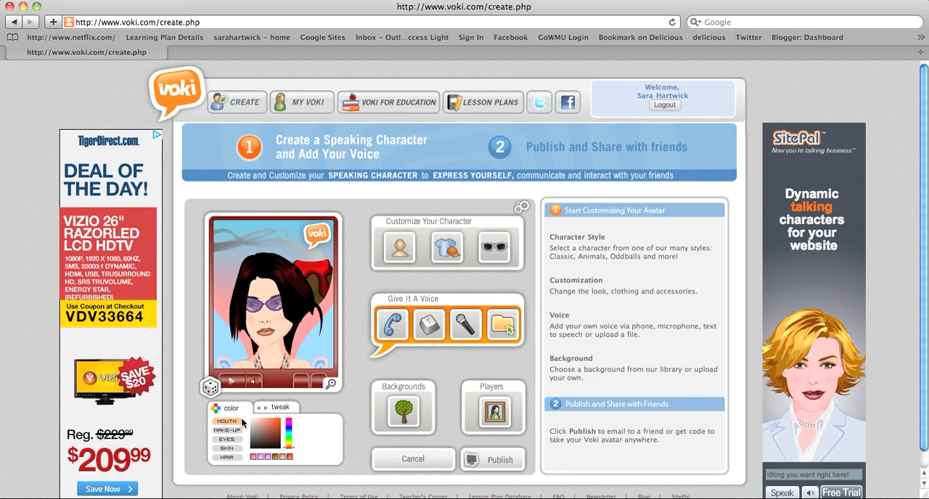
click(267, 457)
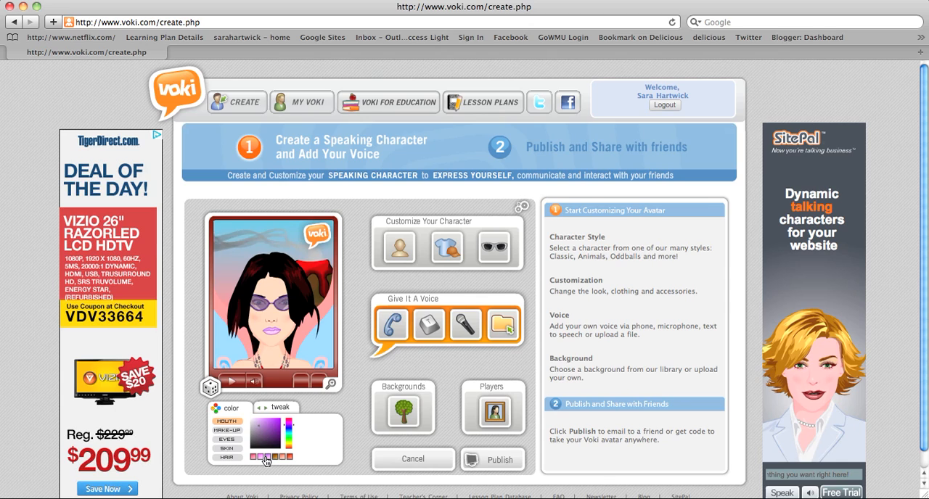
click(234, 431)
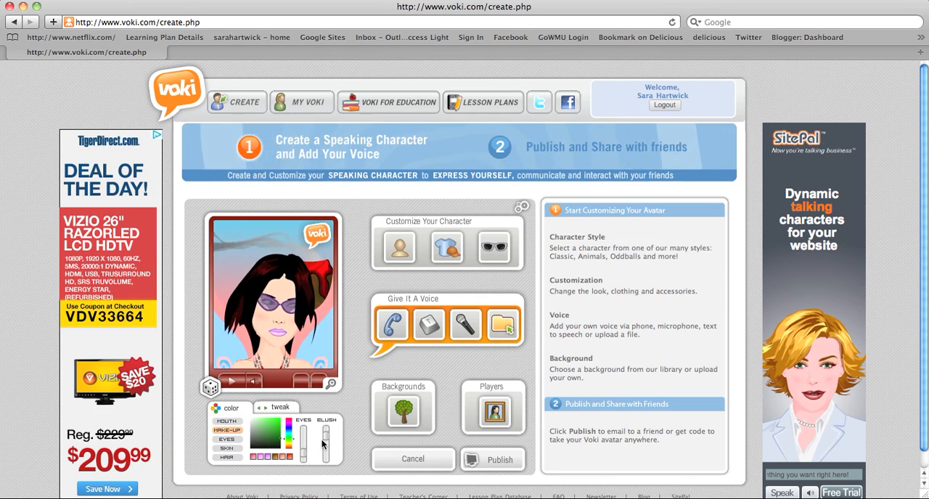
click(229, 441)
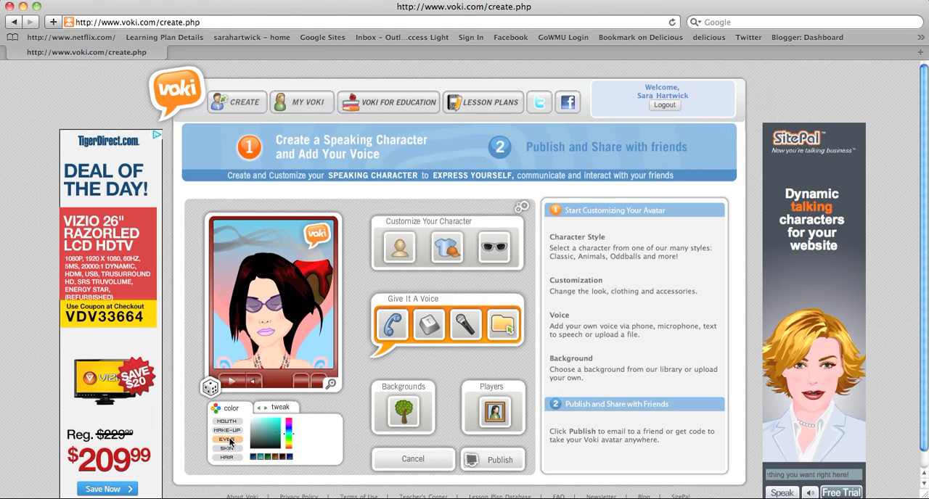
Step: Recolor the character's skin pale pink and the hair reddish brown
click(233, 450)
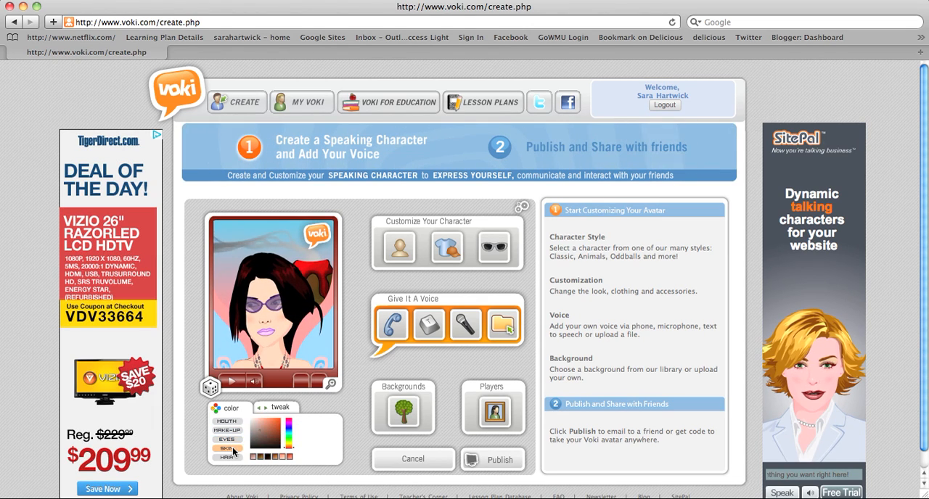
click(284, 460)
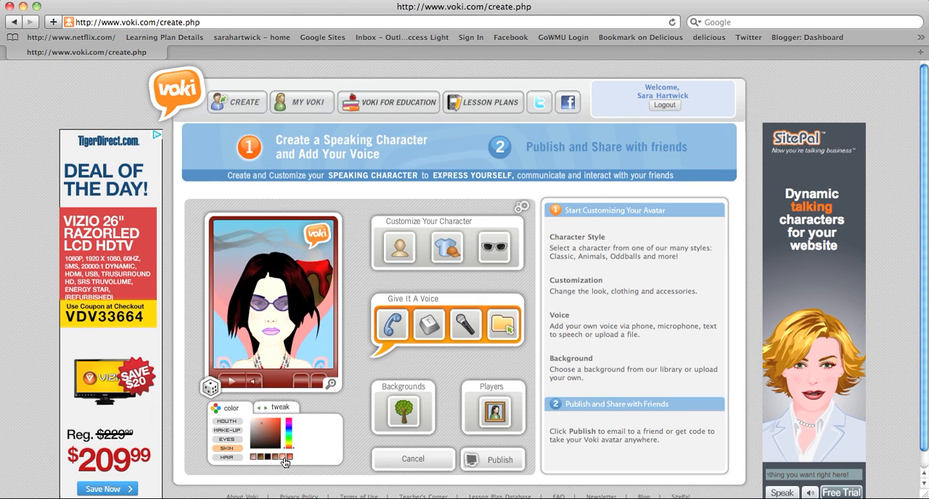
click(233, 457)
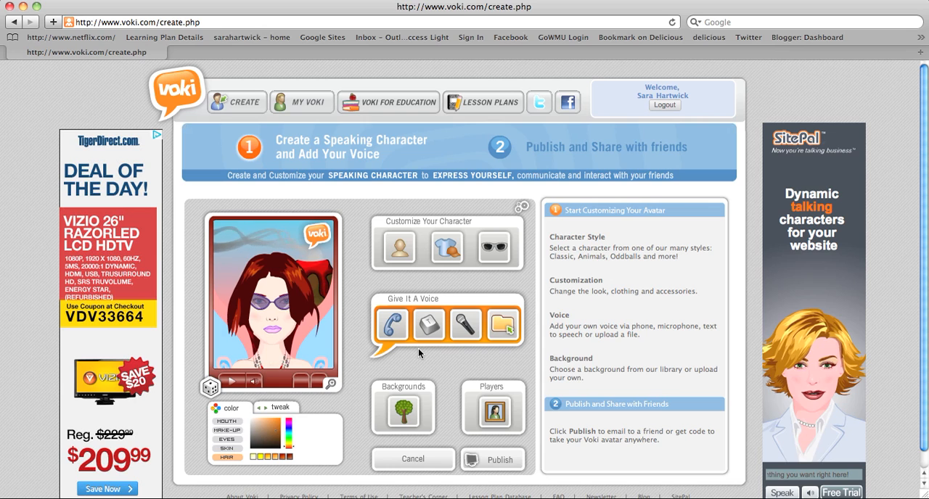
Step: Set up a text-to-speech voice for the character with the text "Hello", keeping English as the language and choosing the Fiona voice
click(391, 325)
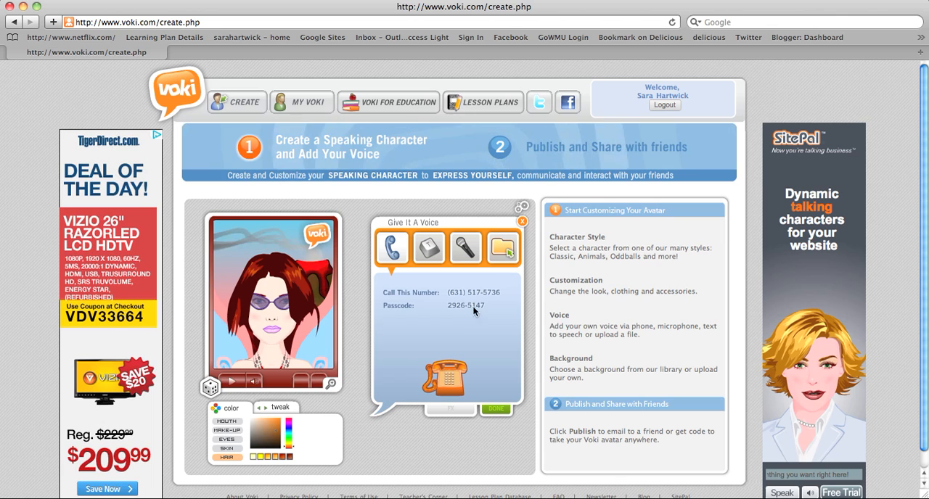
click(430, 250)
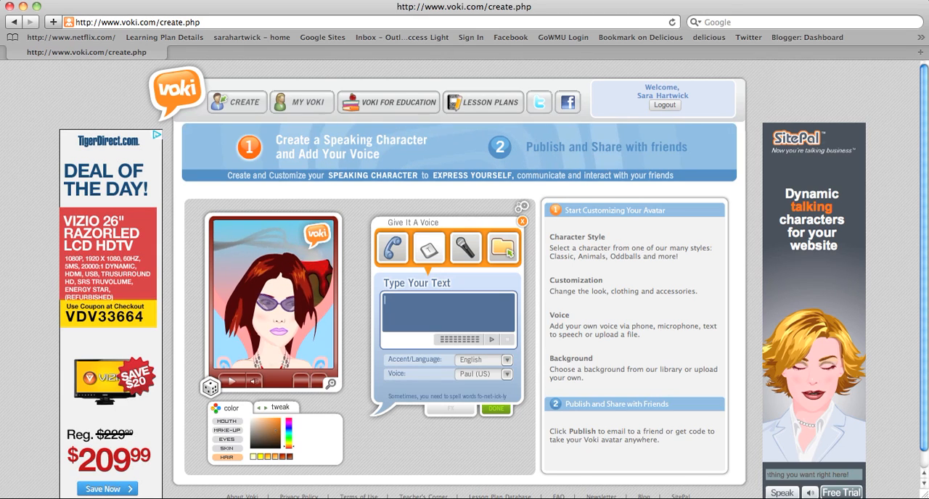
text(Hello)
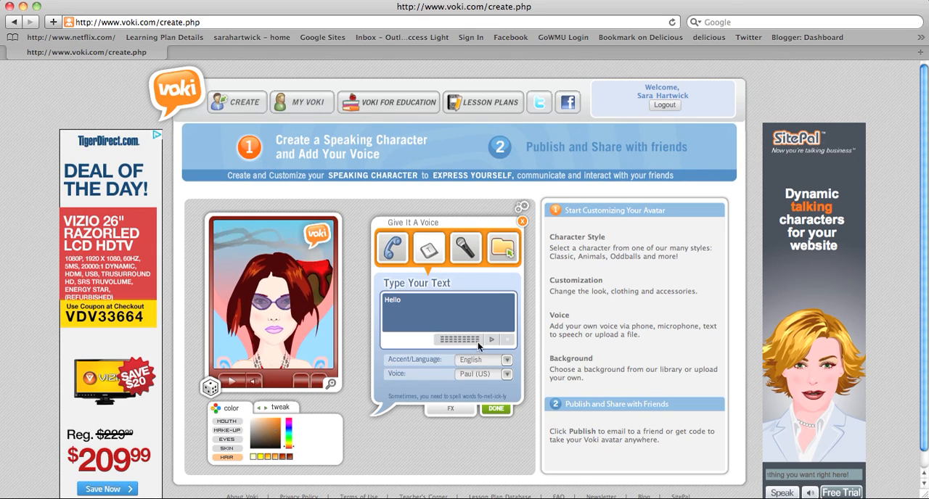
click(507, 362)
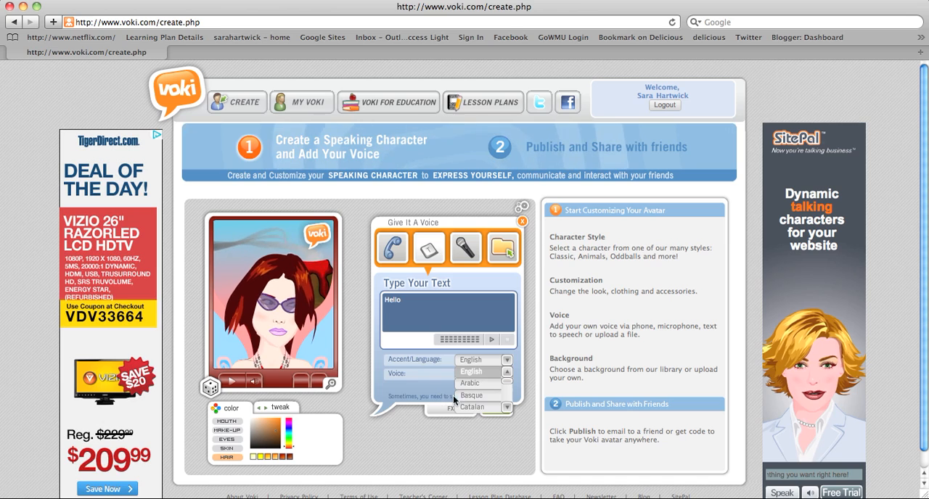
click(404, 391)
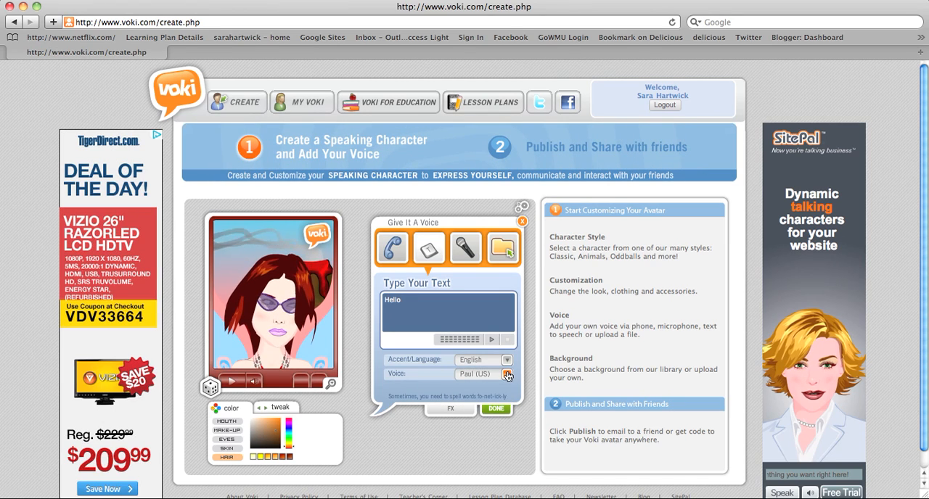
click(507, 375)
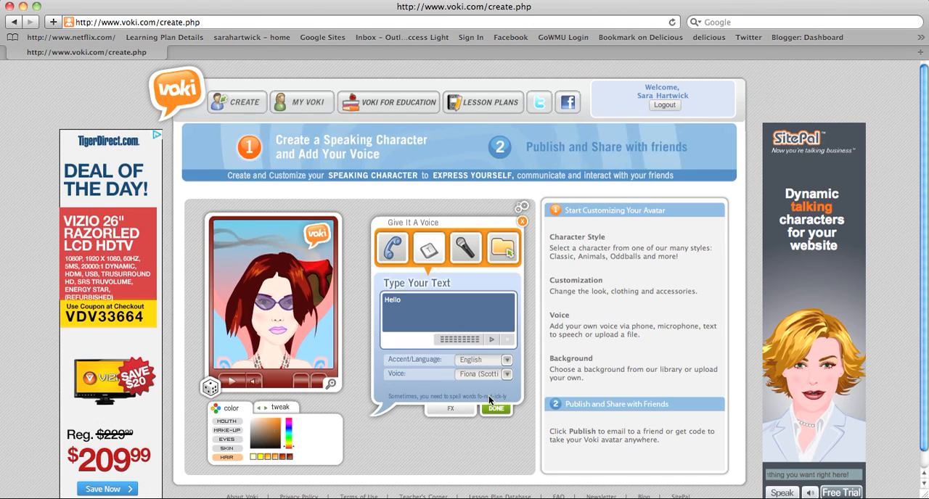
Step: Accept the text-to-speech voice and record a short microphone message for the character
click(495, 411)
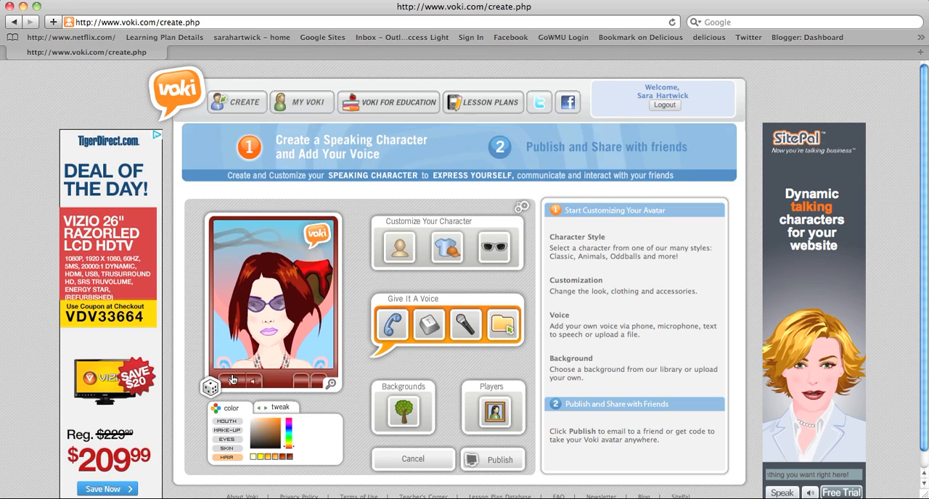
click(467, 322)
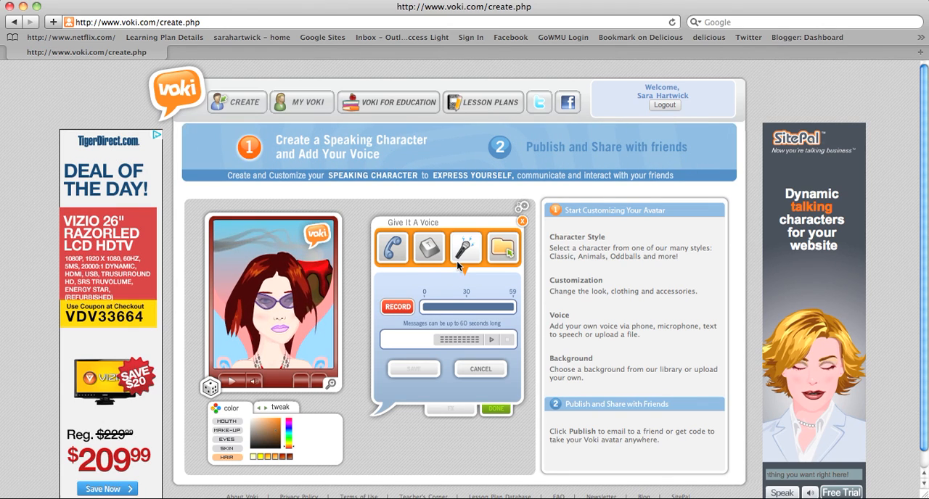
click(397, 308)
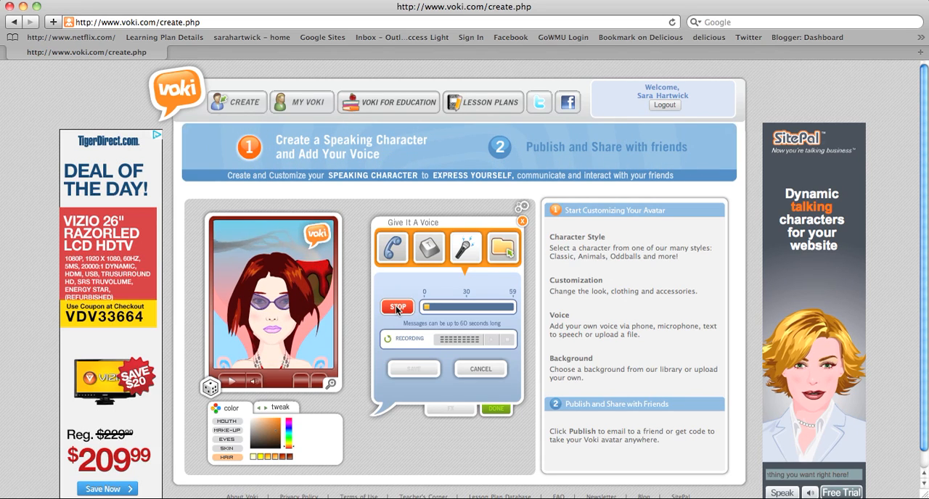
click(397, 308)
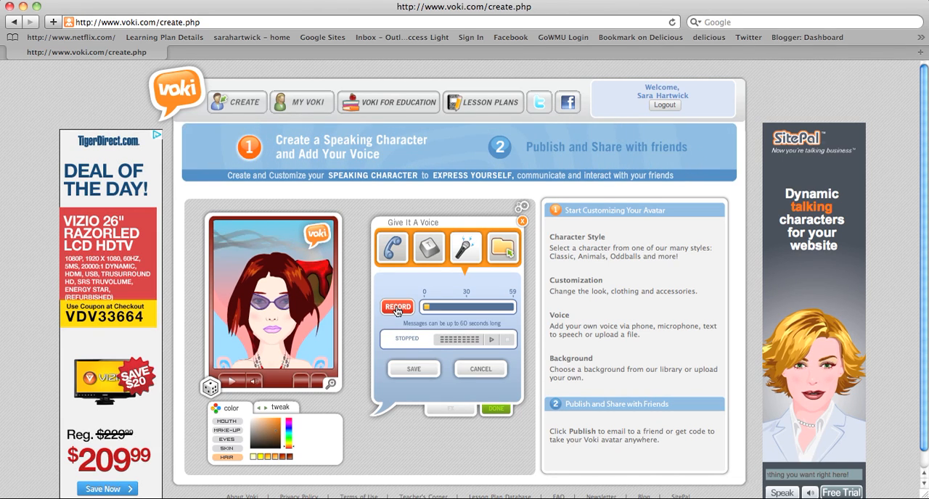
Step: Save the microphone recording with the person's surname as its audio name and close the voice settings
click(413, 370)
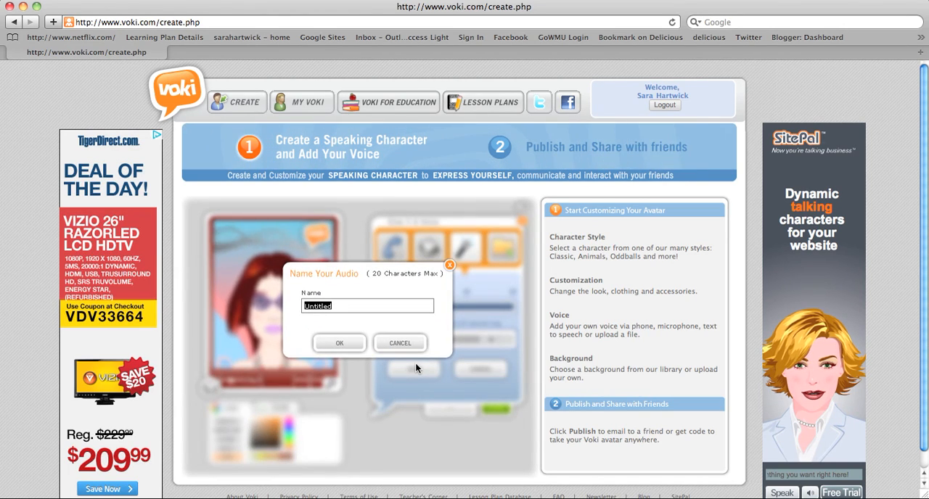
text(Hartwick)
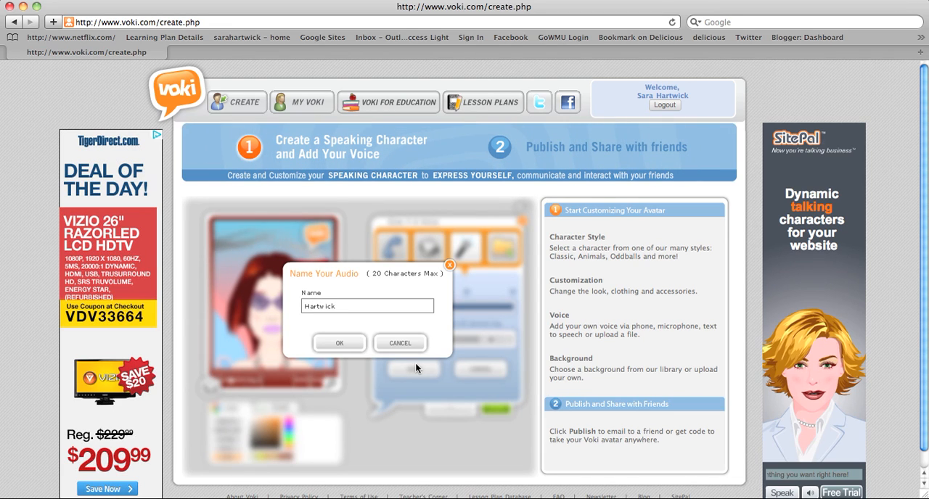
click(338, 343)
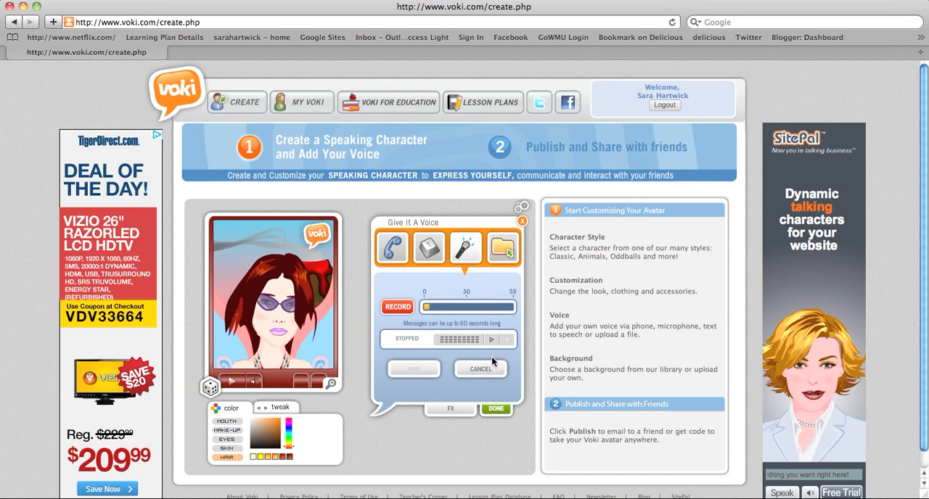
click(521, 223)
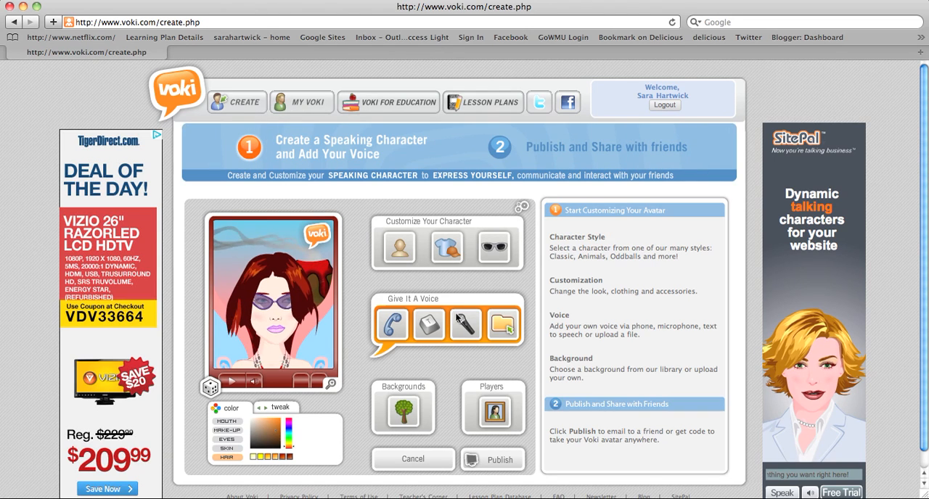
Step: Set the character's background to the blurred light green image from the Obscure category
click(403, 410)
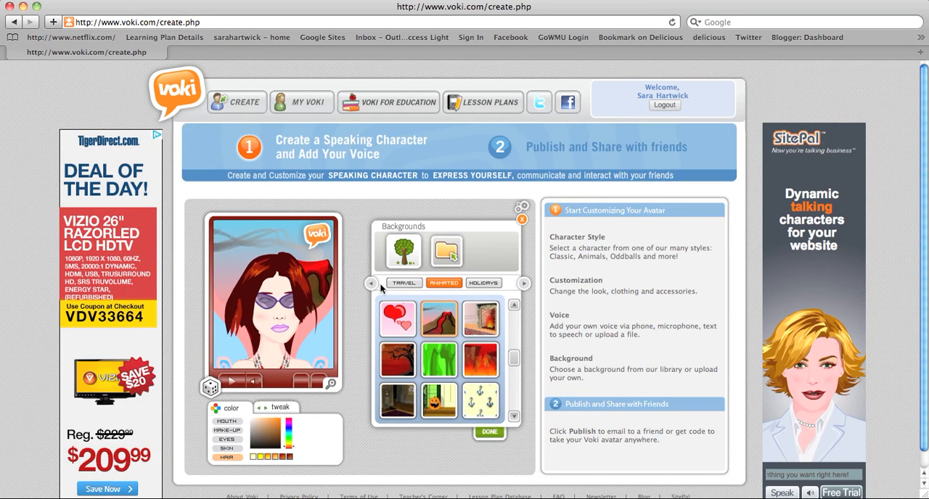
click(388, 354)
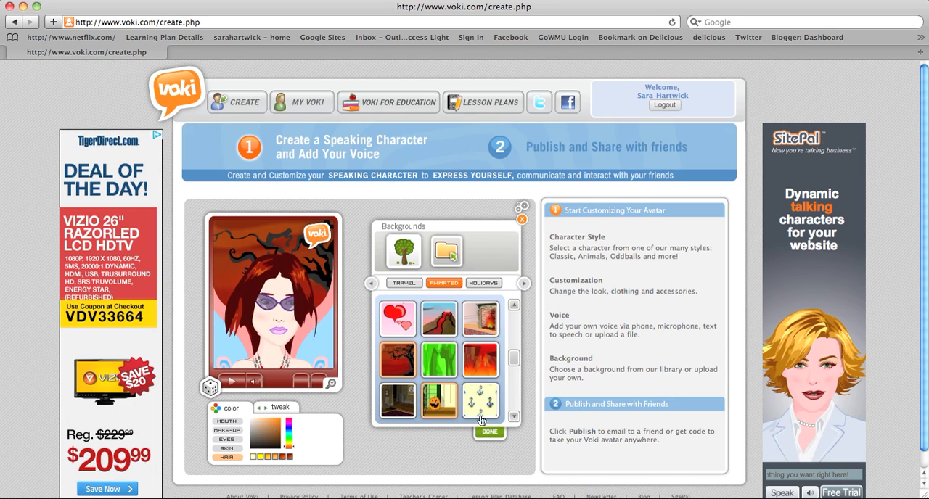
click(523, 283)
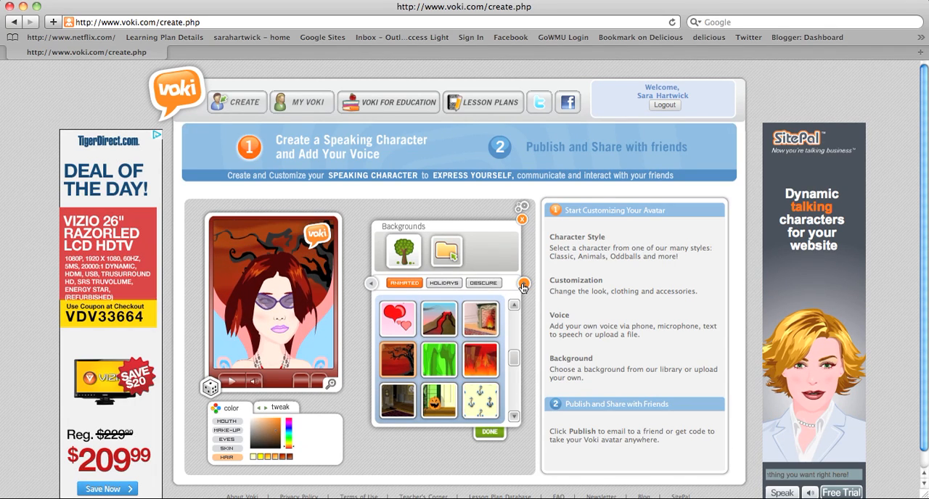
click(523, 284)
click(439, 283)
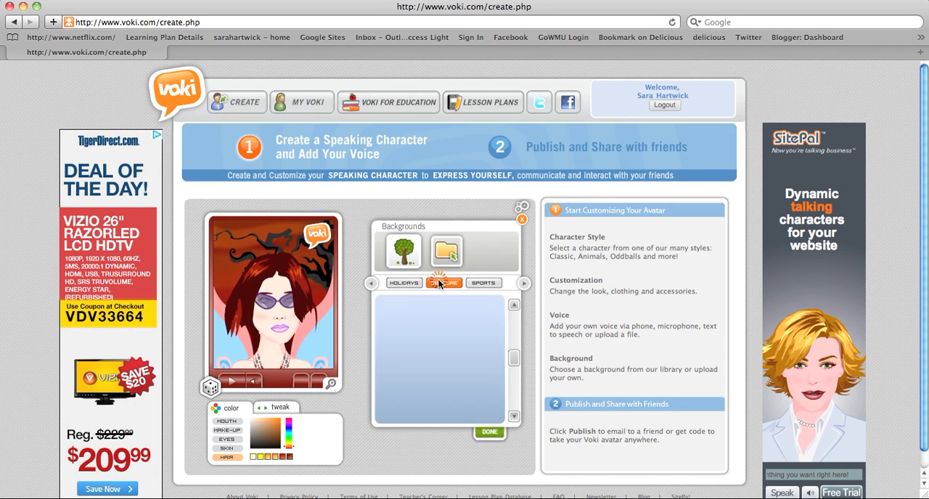
click(408, 322)
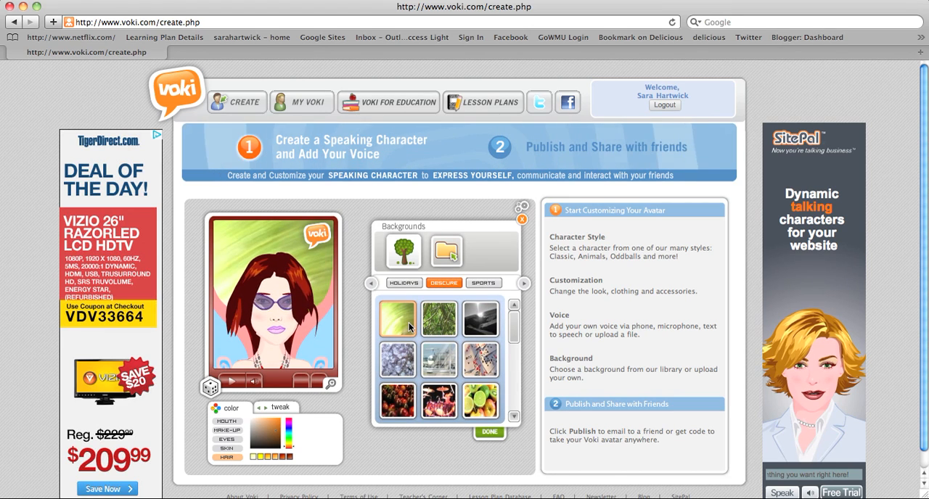
click(490, 433)
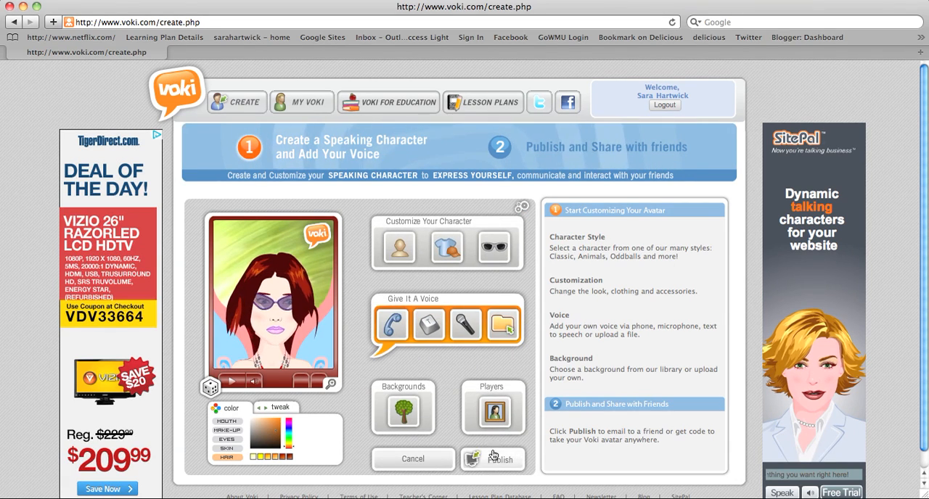
Step: Publish the avatar, saving the scene under the title "Fairy Godmother"
click(492, 456)
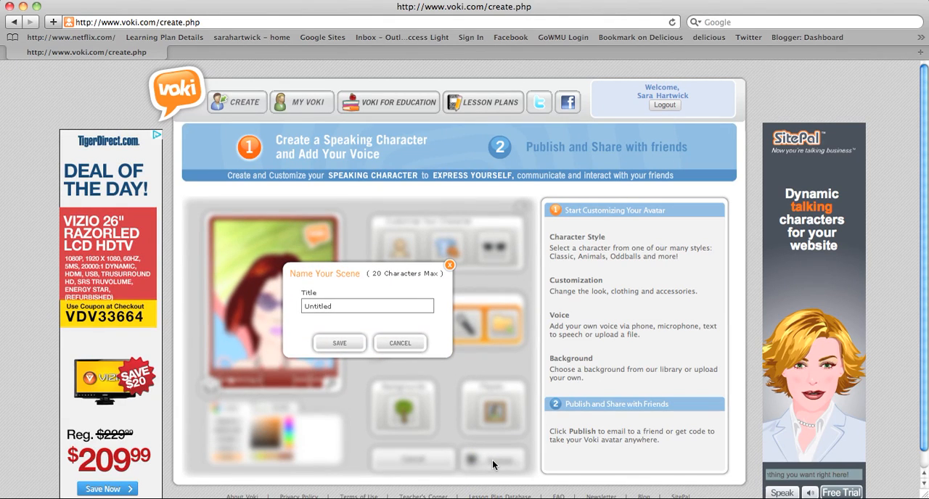
key(BackSpace)
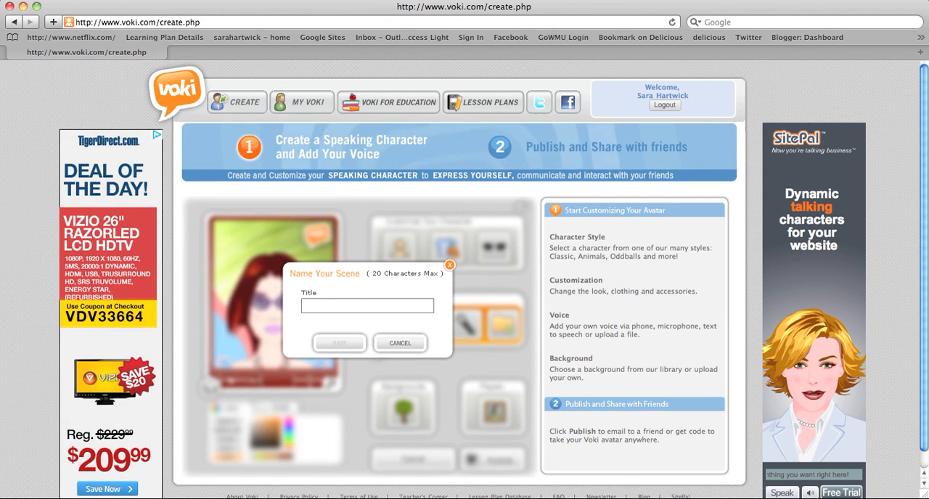
text(Fairy)
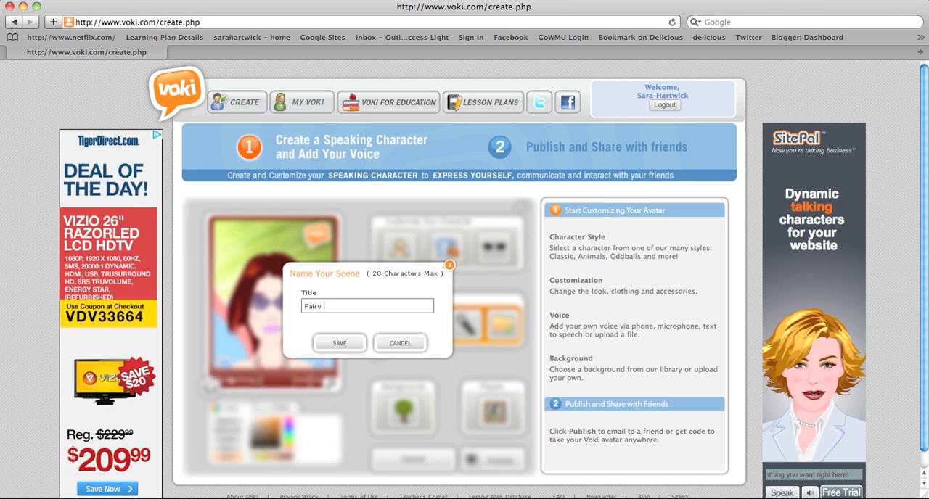
text( Godmother)
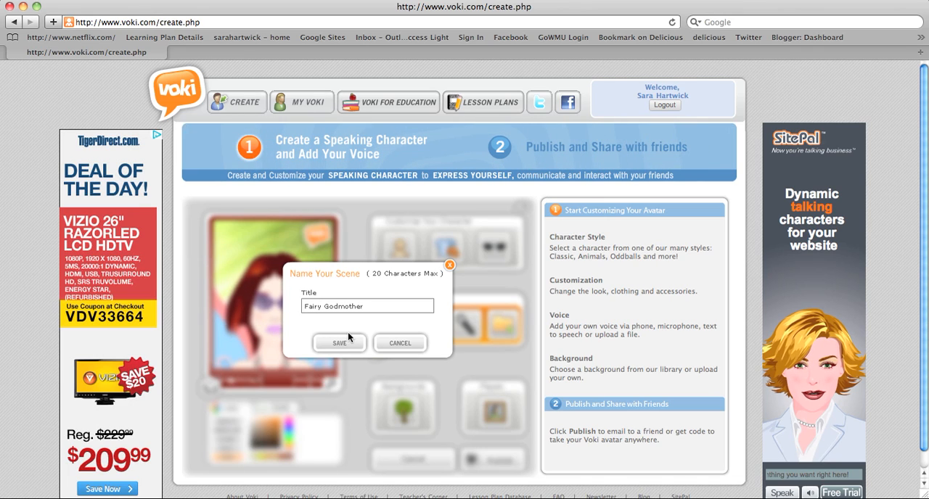
click(344, 350)
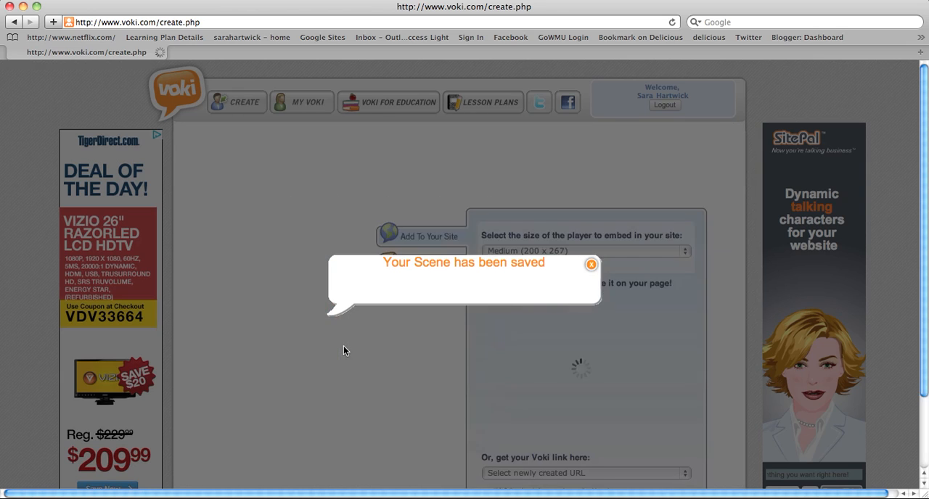
click(460, 288)
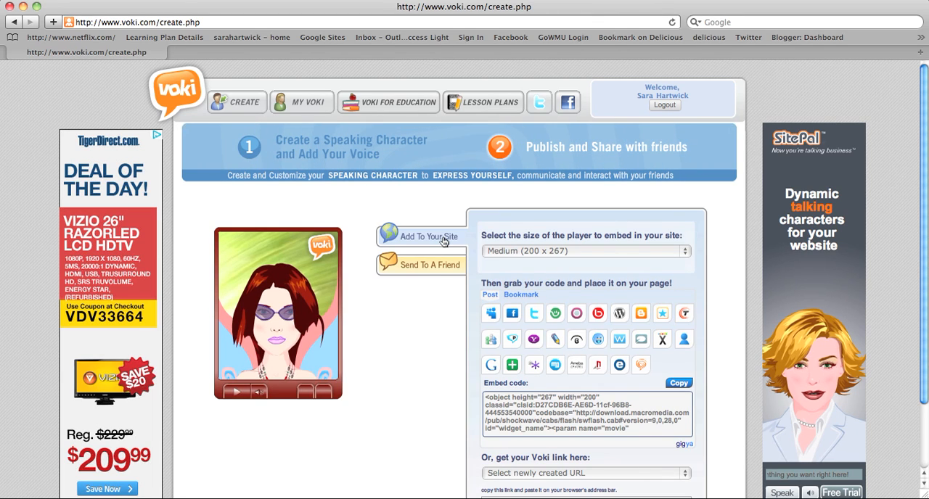
Step: Start sending the avatar to a friend and add the two e-mail addresses to the recipient list
click(443, 267)
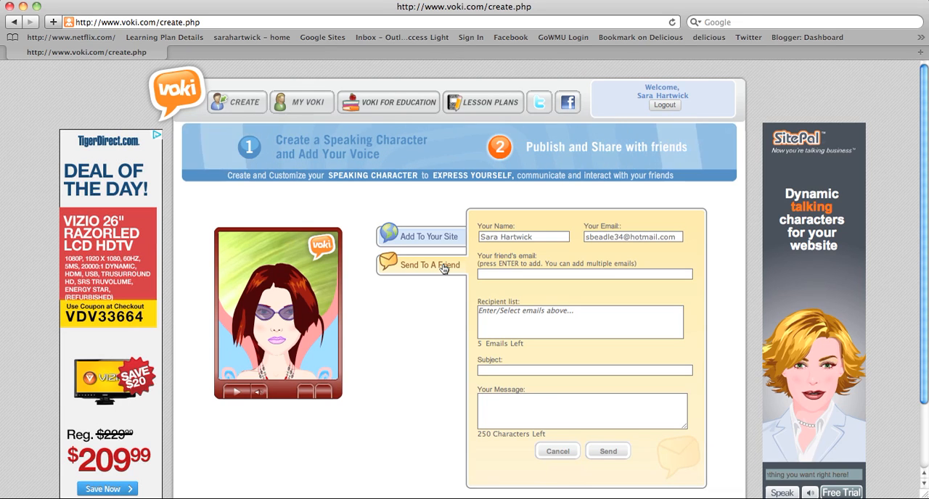
click(522, 277)
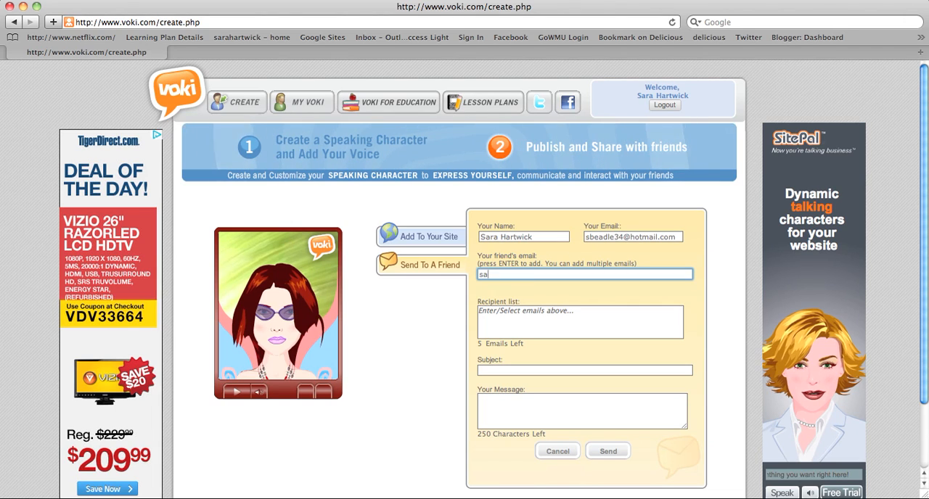
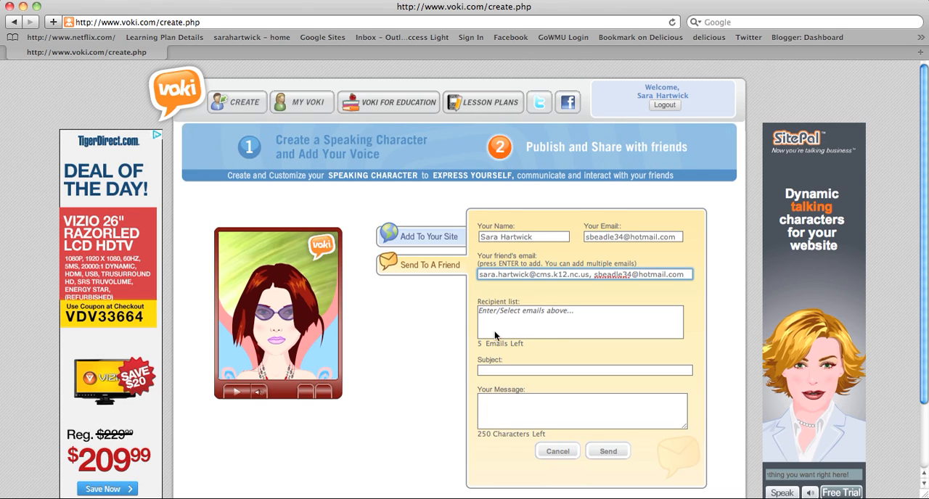
key(Return)
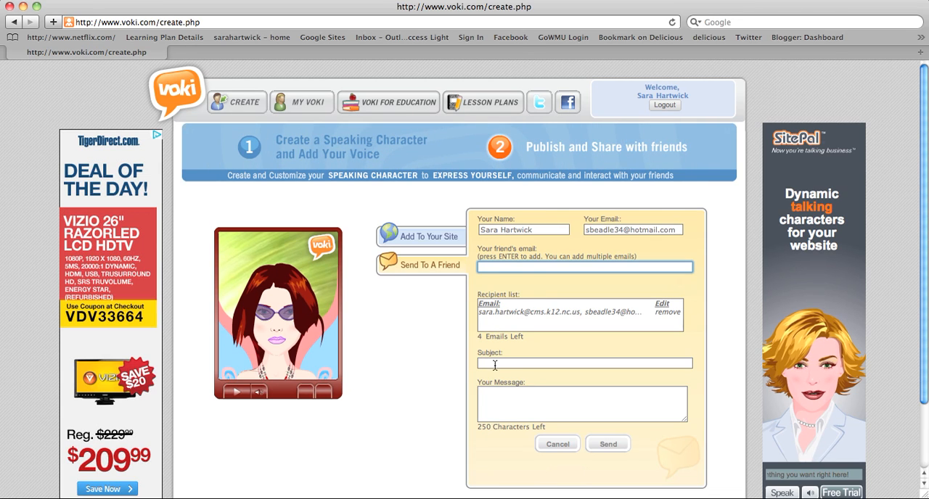
Step: Enter the person's full name as the subject and 06/13/2011 as the message, and send the e-mail
click(495, 365)
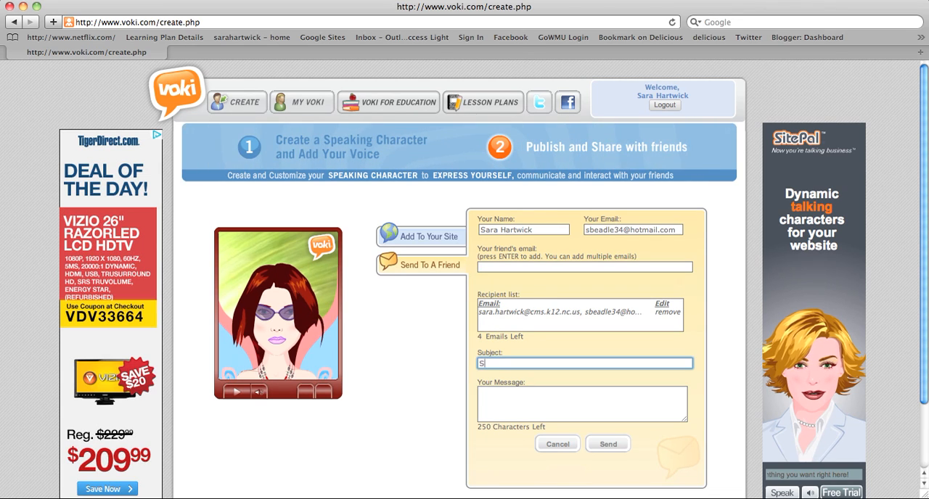
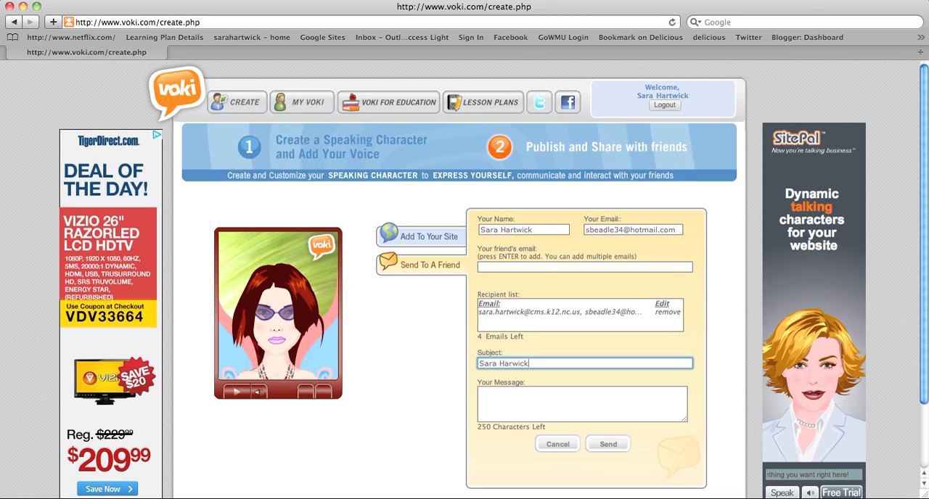
key(Tab)
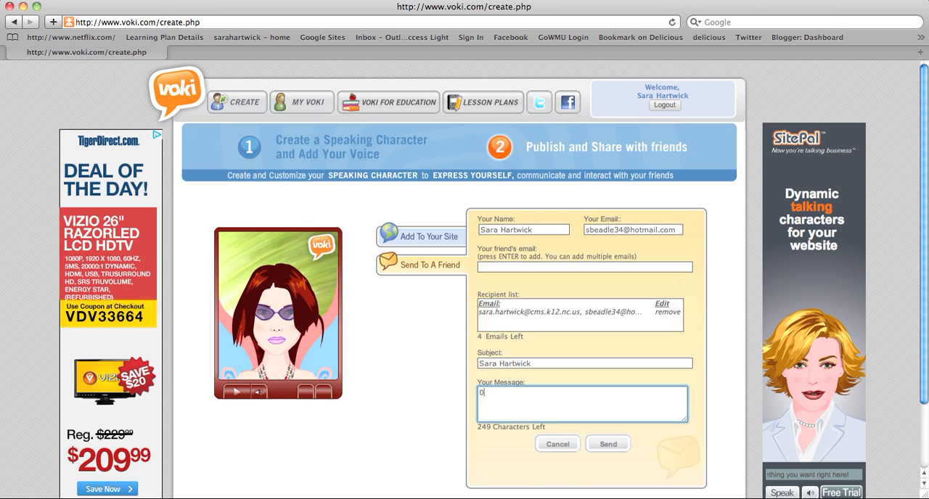
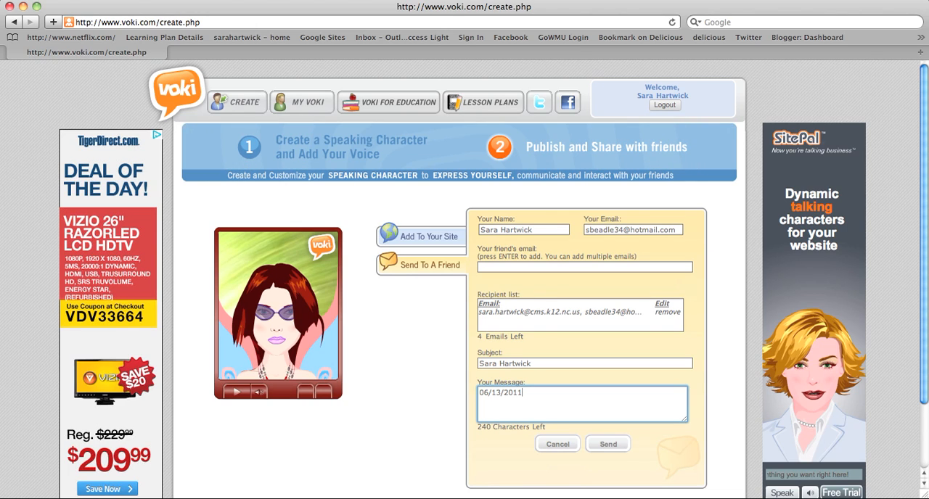
click(595, 441)
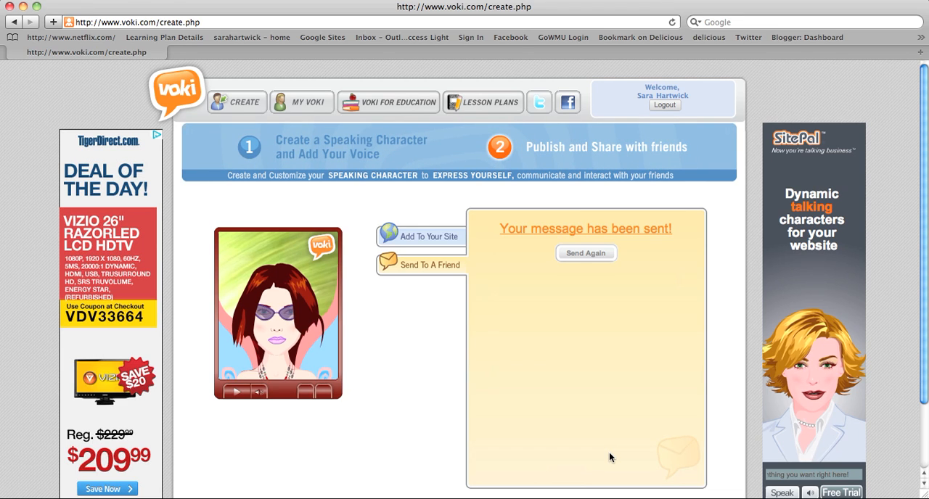
click(669, 0)
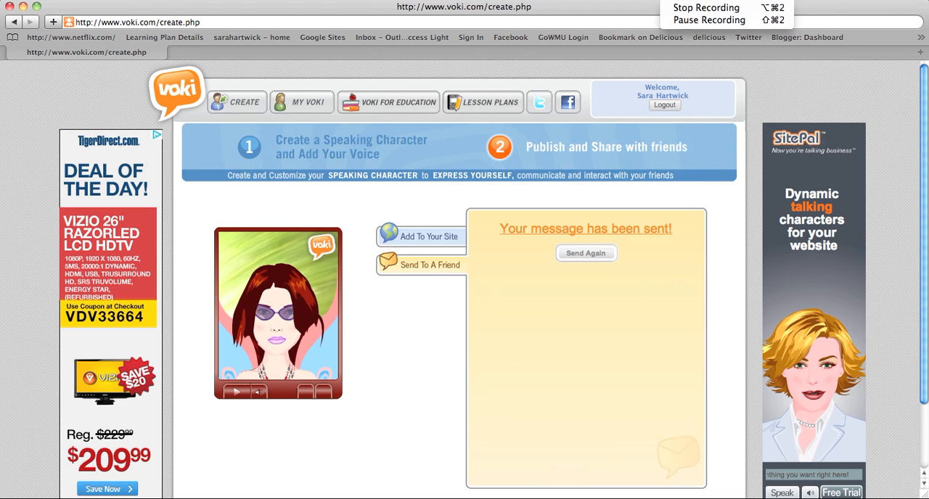